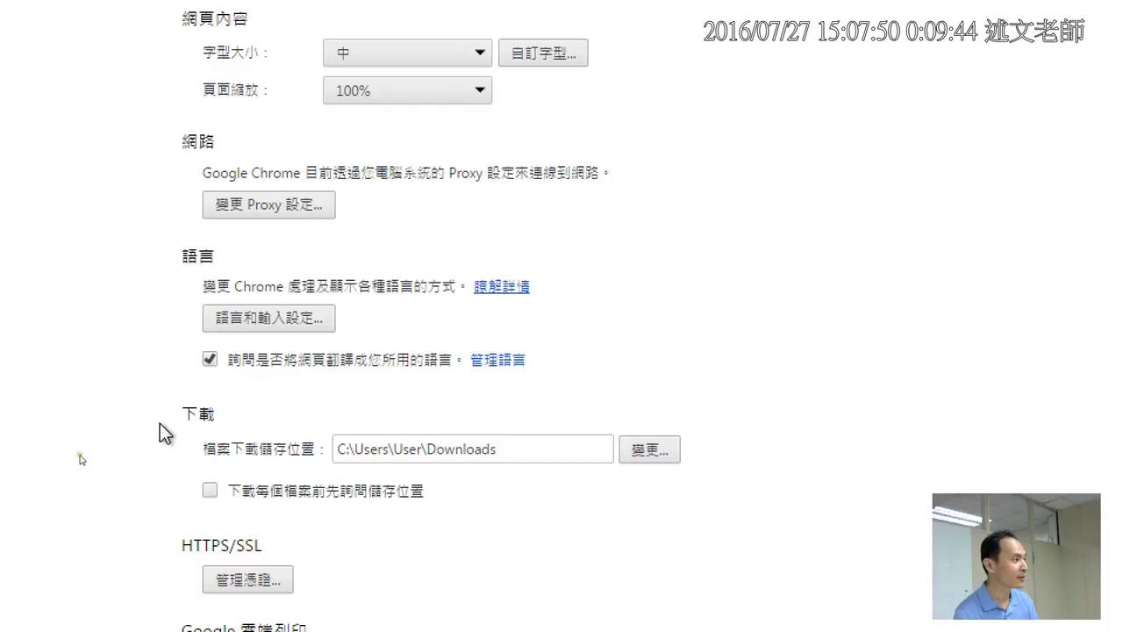
Enable 下載每個檔案前先詢問儲存位置 in Chrome's download settings and close the settings page.
{"action": "mouse_move", "coordinate": [166, 466]}
{"action": "left_mouse_down"}
{"action": "mouse_move", "coordinate": [154, 501]}
{"action": "mouse_move", "coordinate": [160, 481]}
{"action": "mouse_move", "coordinate": [177, 502]}
{"action": "left_mouse_up"}
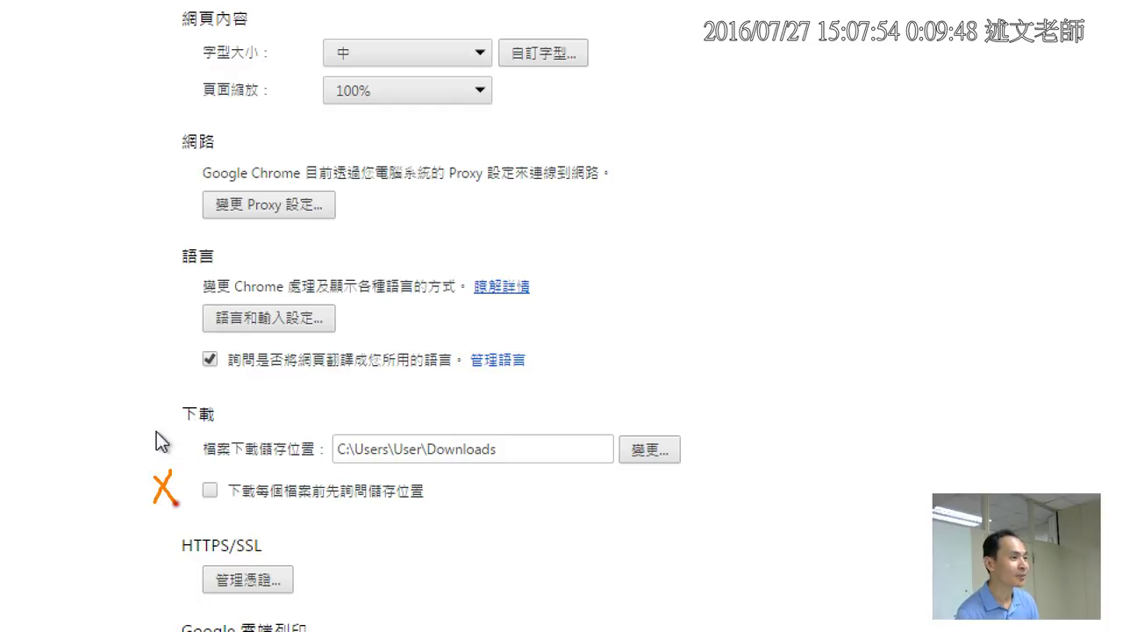
{"action": "left_click_drag", "start_coordinate": [331, 463], "coordinate": [518, 460]}
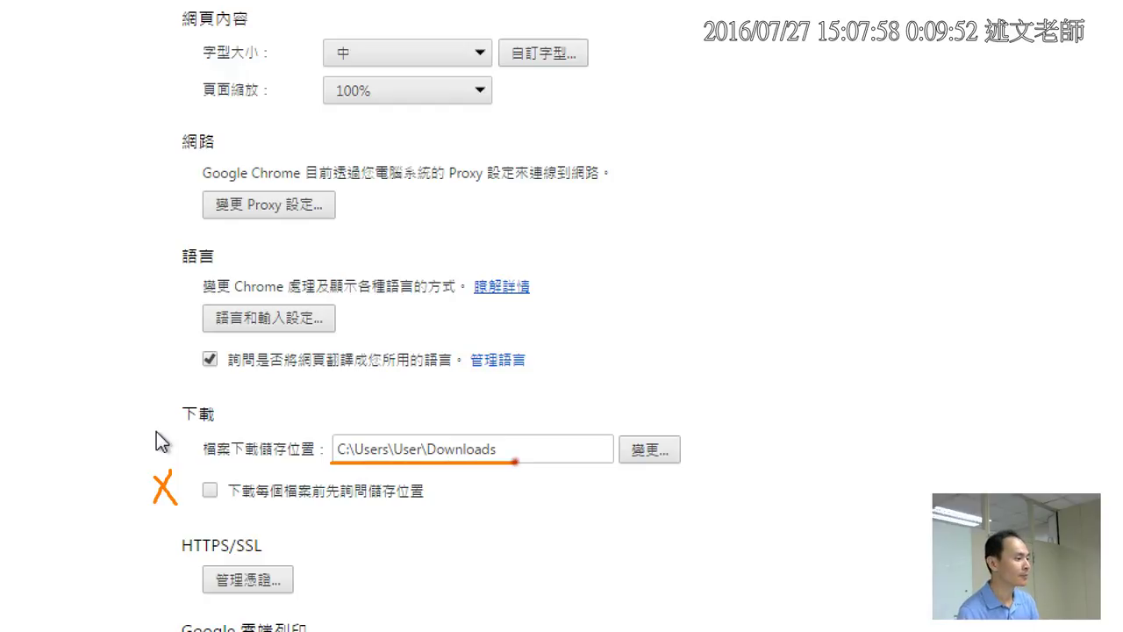
{"action": "key", "text": "Escape"}
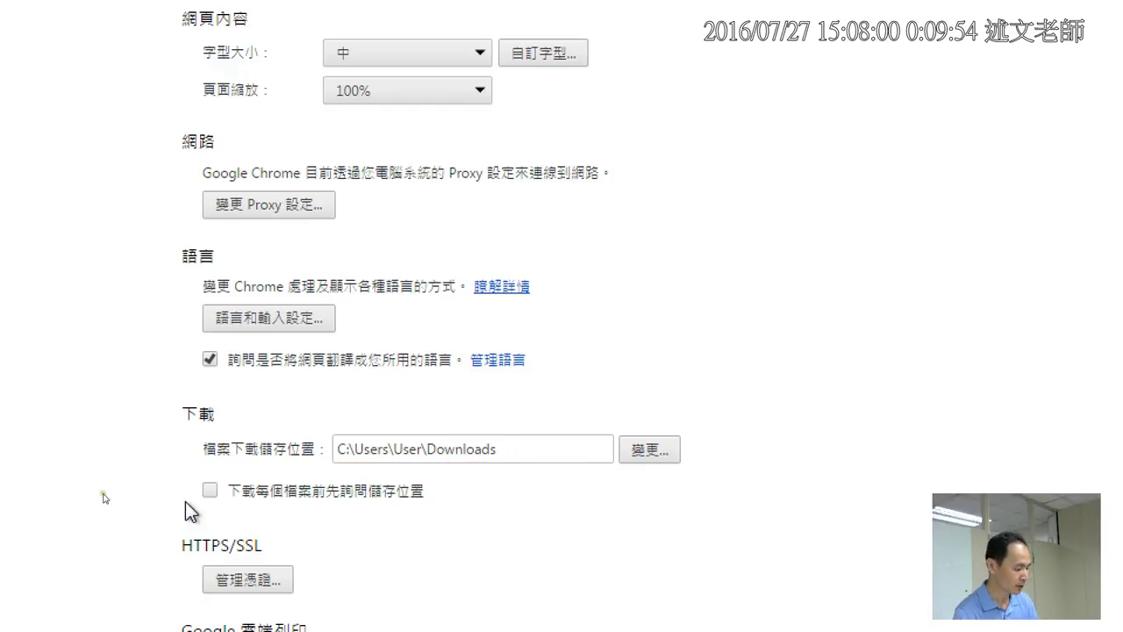
{"action": "left_click", "coordinate": [210, 491]}
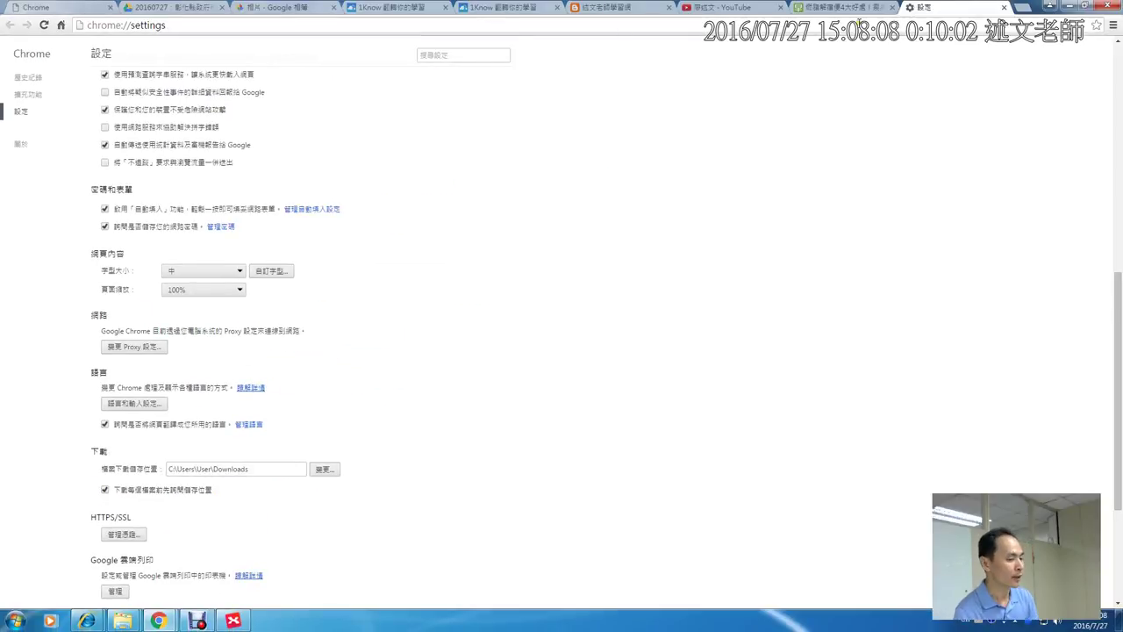
{"action": "left_click", "coordinate": [1004, 7]}
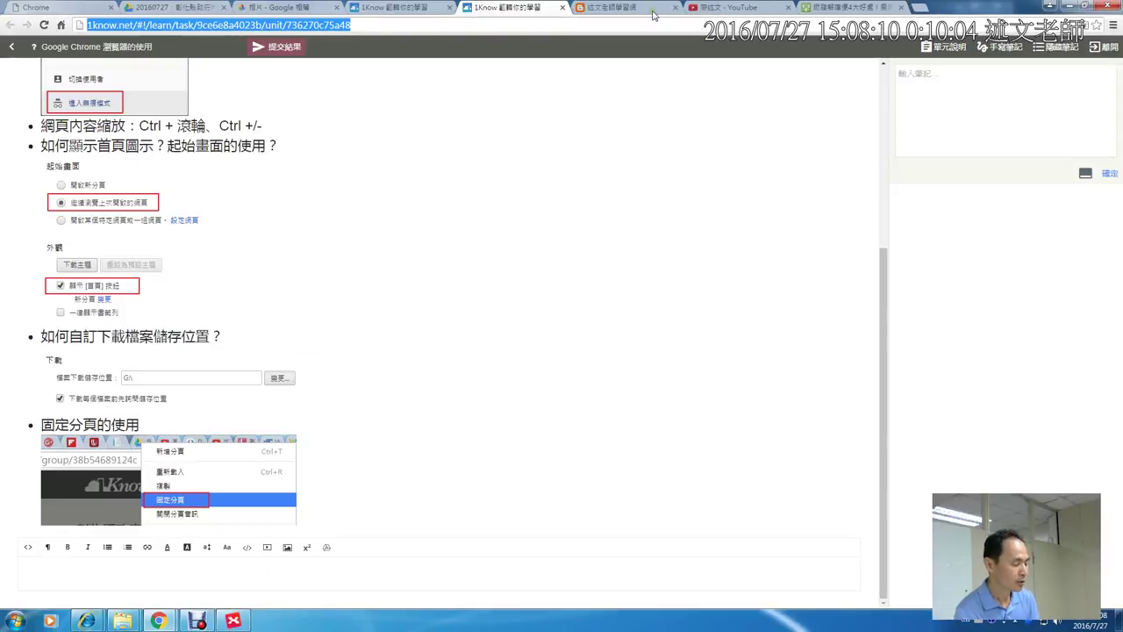
Try downloading the DittoPortable file from the 1Know group's file list to test the save-location prompt, then cancel and close its preview.
{"action": "left_click", "coordinate": [380, 7]}
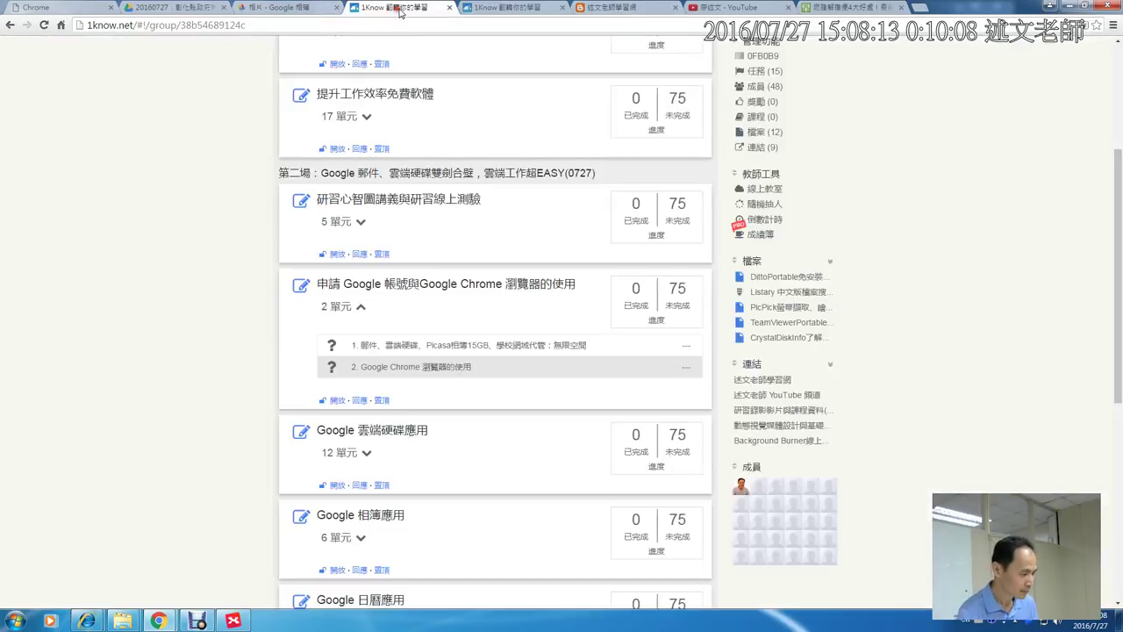
{"action": "left_click", "coordinate": [773, 279]}
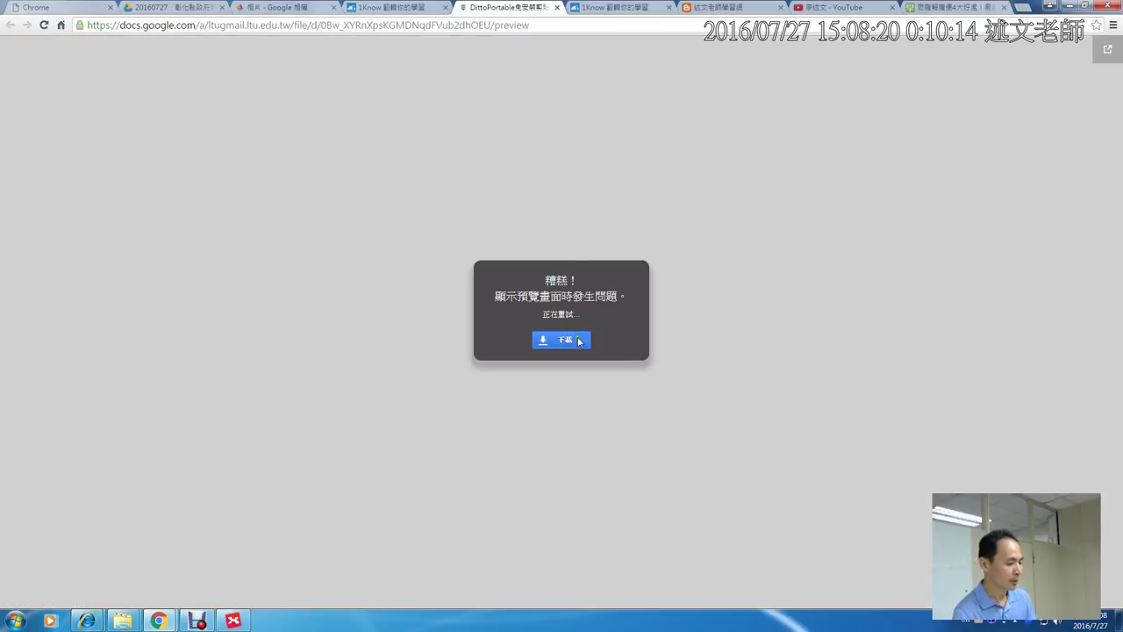
{"action": "left_click", "coordinate": [579, 341]}
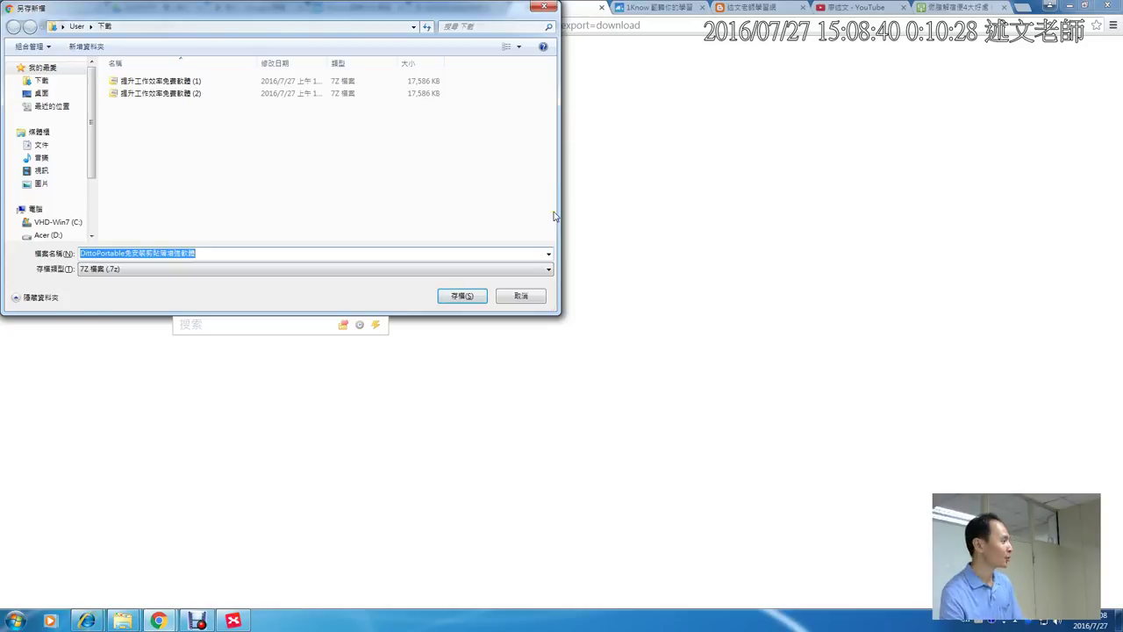
{"action": "left_click", "coordinate": [527, 295]}
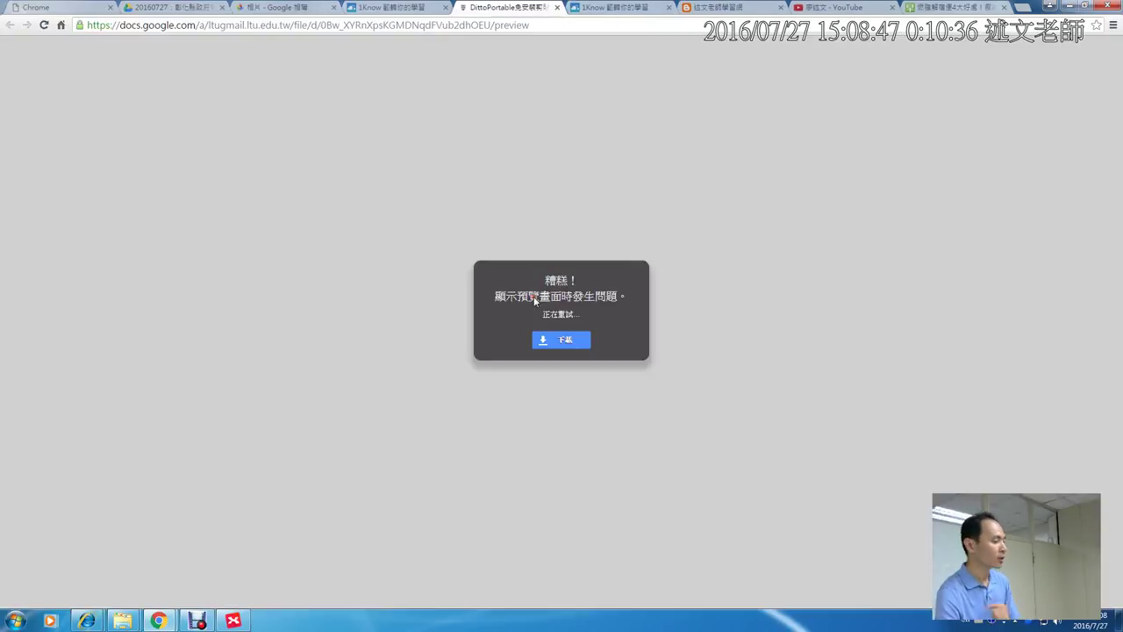
{"action": "left_click", "coordinate": [557, 7]}
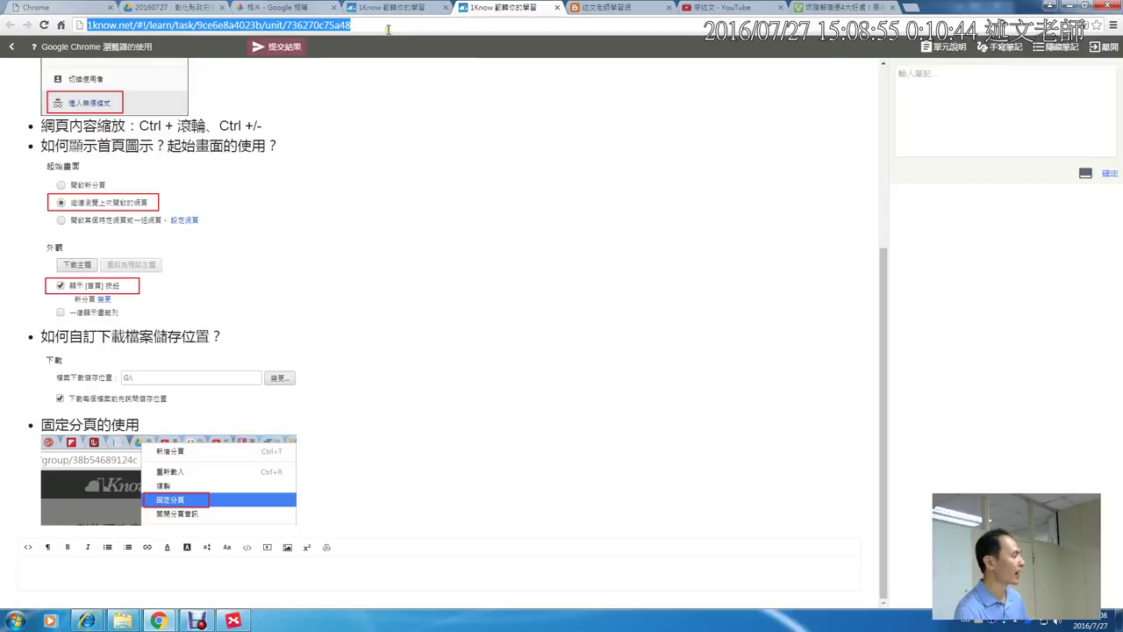
Review the 固定分頁的使用 section and the 繼續瀏覽上次開啟的網頁 startup option on the 1Know lesson page.
{"action": "left_click", "coordinate": [396, 389]}
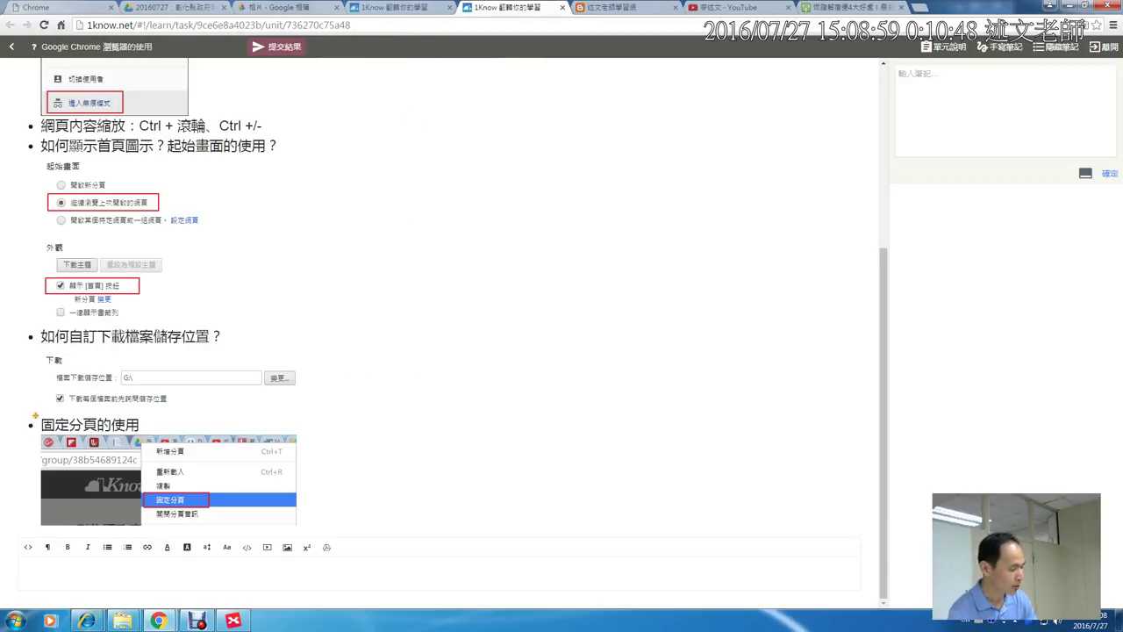
{"action": "mouse_move", "coordinate": [35, 409]}
{"action": "left_mouse_down"}
{"action": "mouse_move", "coordinate": [288, 533]}
{"action": "mouse_move", "coordinate": [318, 532]}
{"action": "left_mouse_up"}
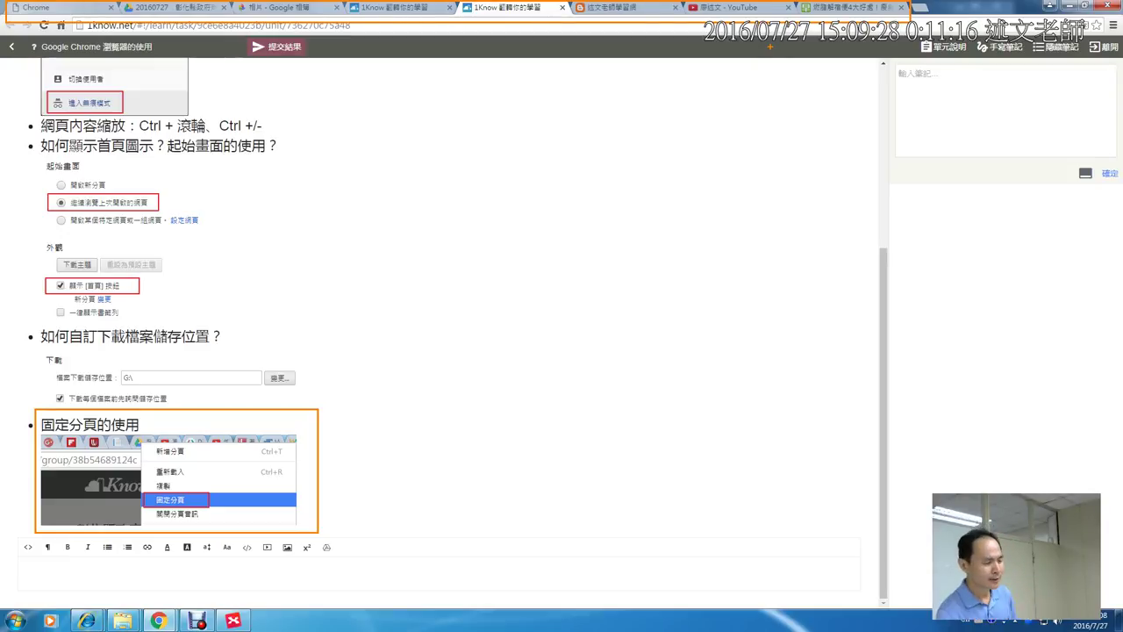
{"action": "mouse_move", "coordinate": [550, 112]}
{"action": "left_mouse_down"}
{"action": "mouse_move", "coordinate": [567, 25]}
{"action": "mouse_move", "coordinate": [531, 41]}
{"action": "mouse_move", "coordinate": [616, 58]}
{"action": "left_mouse_up"}
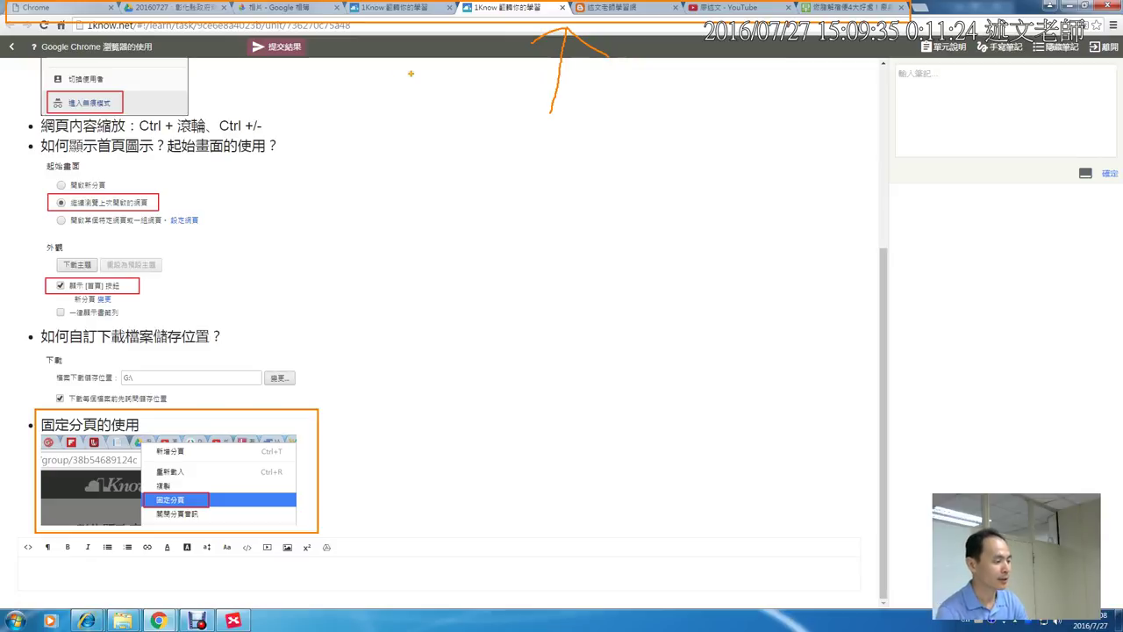
{"action": "key", "text": "Escape"}
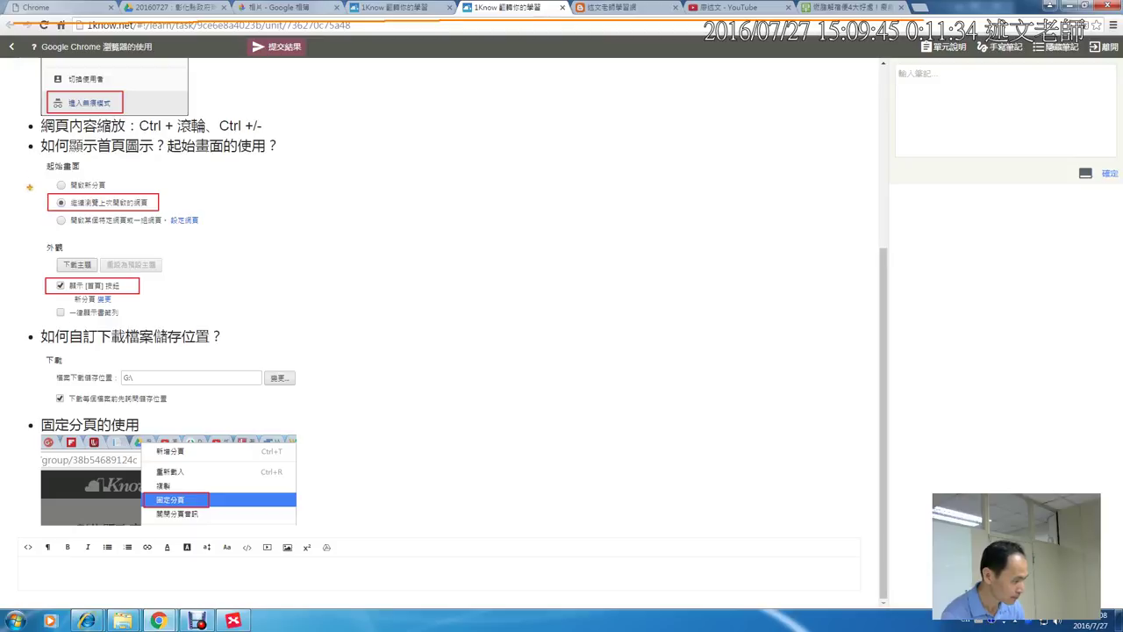
{"action": "mouse_move", "coordinate": [23, 158]}
{"action": "left_mouse_down"}
{"action": "mouse_move", "coordinate": [24, 193]}
{"action": "mouse_move", "coordinate": [58, 201]}
{"action": "mouse_move", "coordinate": [42, 191]}
{"action": "mouse_move", "coordinate": [32, 219]}
{"action": "mouse_move", "coordinate": [60, 209]}
{"action": "left_mouse_up"}
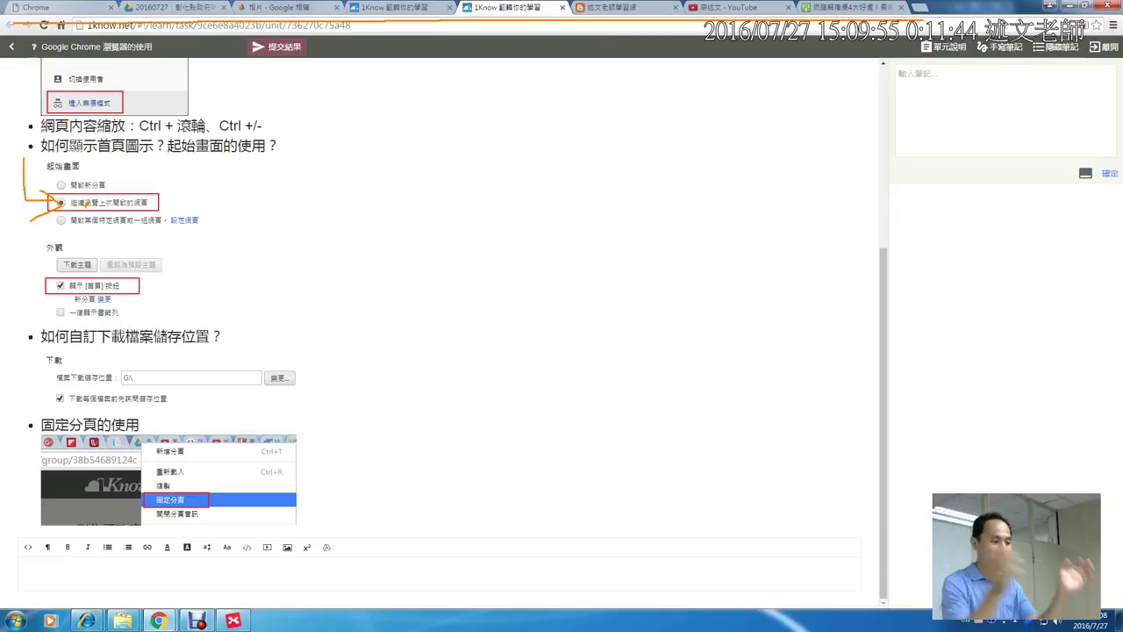
{"action": "key", "text": "Escape"}
{"action": "mouse_move", "coordinate": [29, 12]}
{"action": "left_mouse_down"}
{"action": "mouse_move", "coordinate": [170, 27]}
{"action": "mouse_move", "coordinate": [716, 31]}
{"action": "left_mouse_up"}
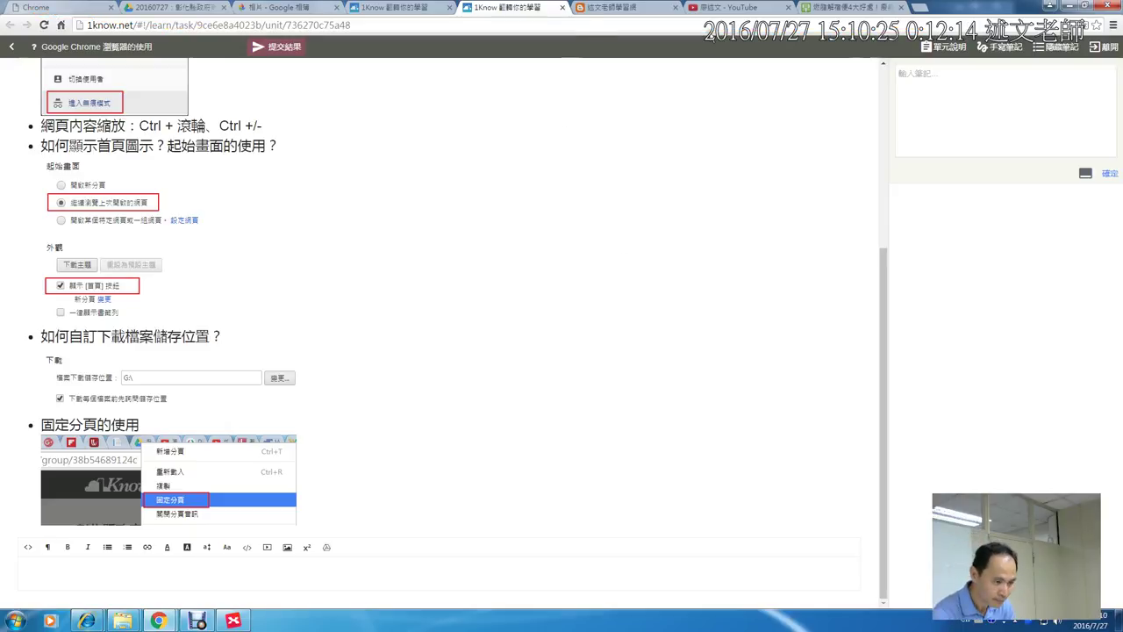
Set Chrome's startup option (起始畫面) to 繼續瀏覽上次開啟的網頁 and close the settings page.
{"action": "left_click", "coordinate": [1113, 25]}
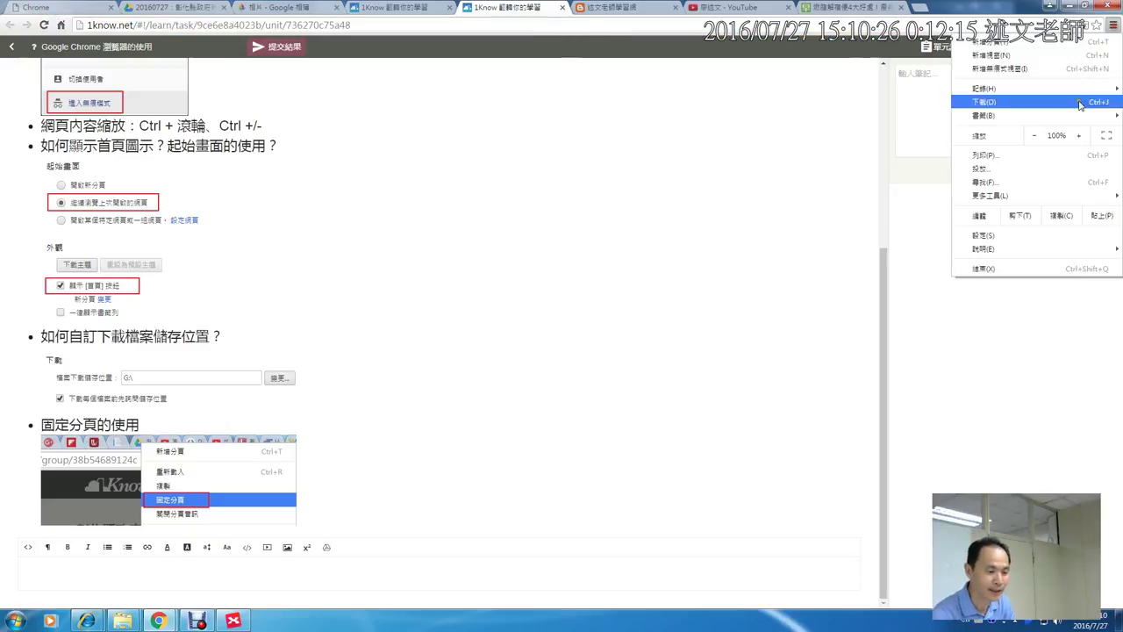
{"action": "left_click", "coordinate": [1040, 237]}
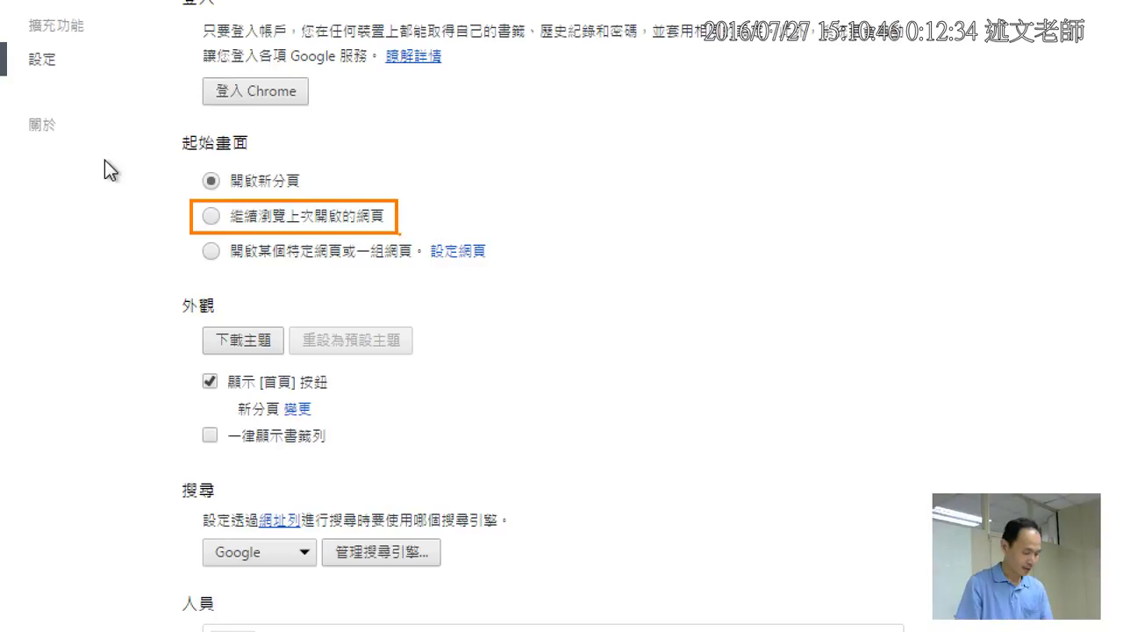
{"action": "key", "text": "Escape"}
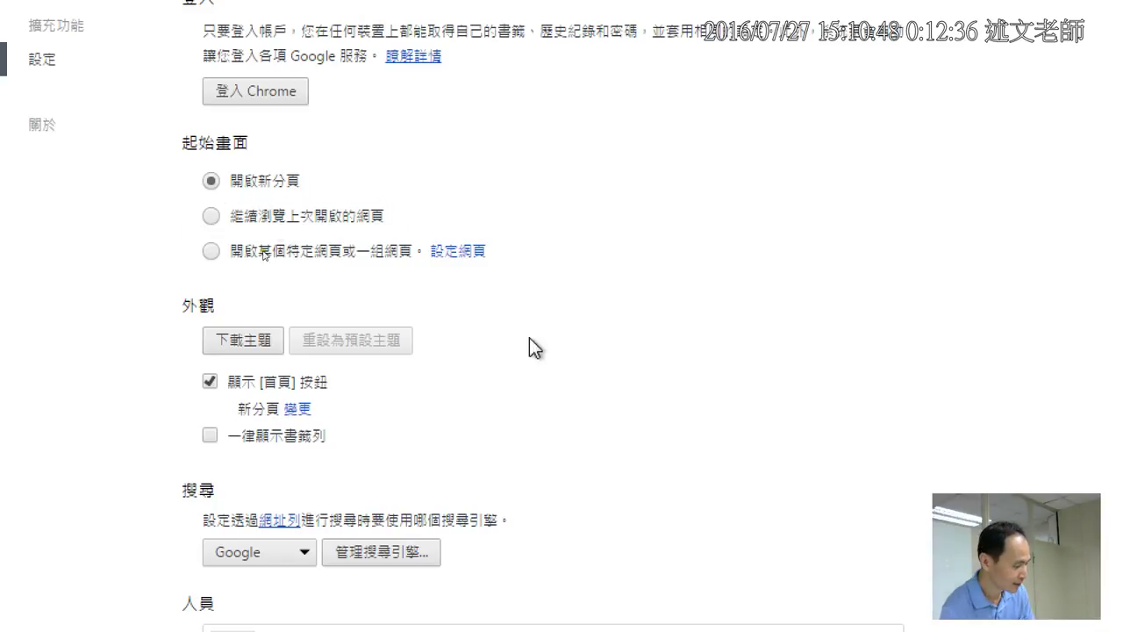
{"action": "left_click", "coordinate": [211, 216]}
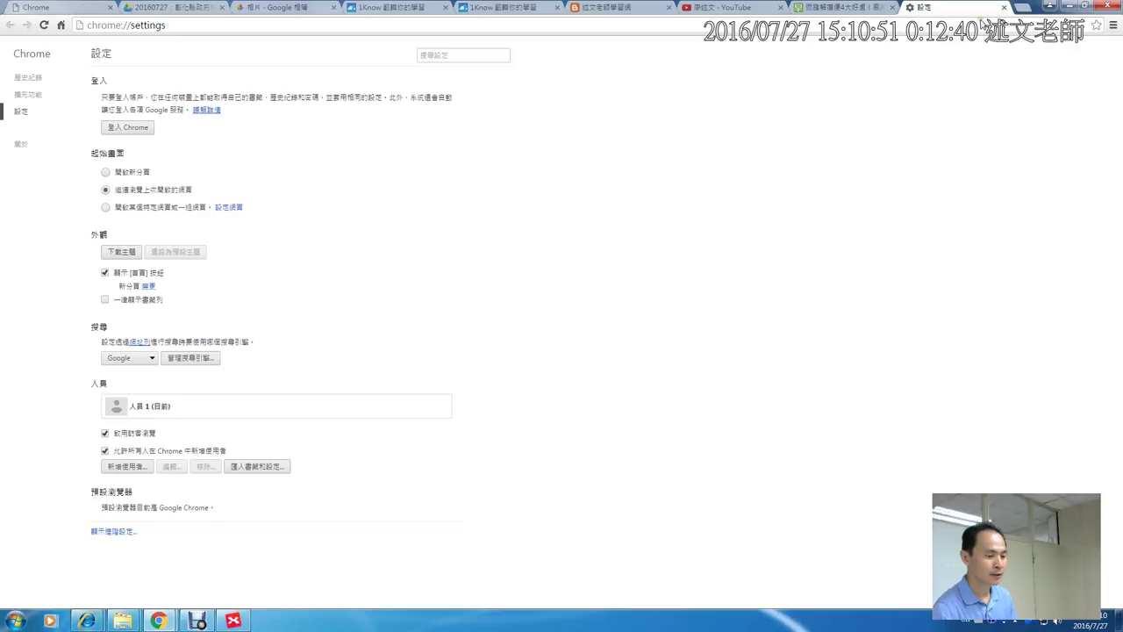
{"action": "left_click", "coordinate": [1004, 7]}
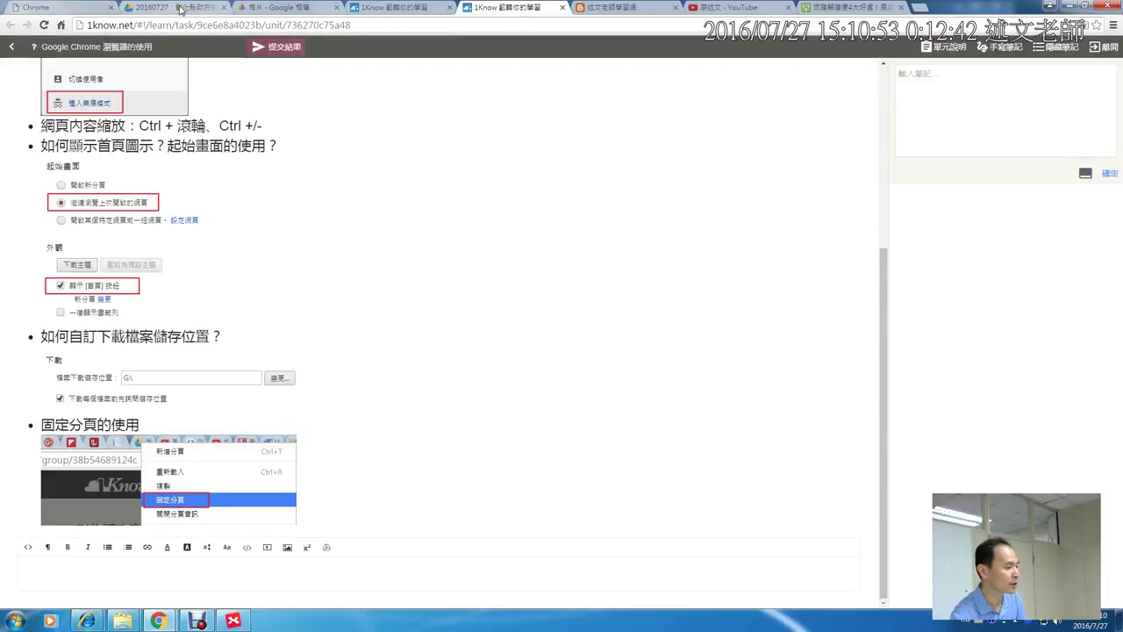
Pin the browser tab showing the 20160727 course folder in Google Drive.
{"action": "left_click", "coordinate": [179, 9]}
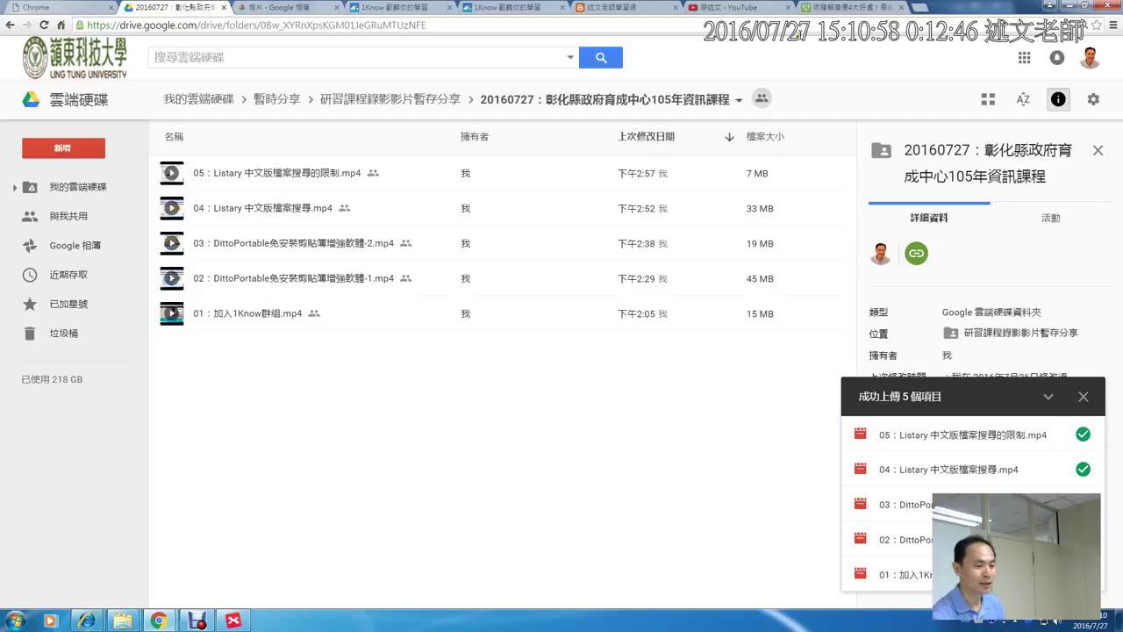
{"action": "left_click", "coordinate": [884, 9]}
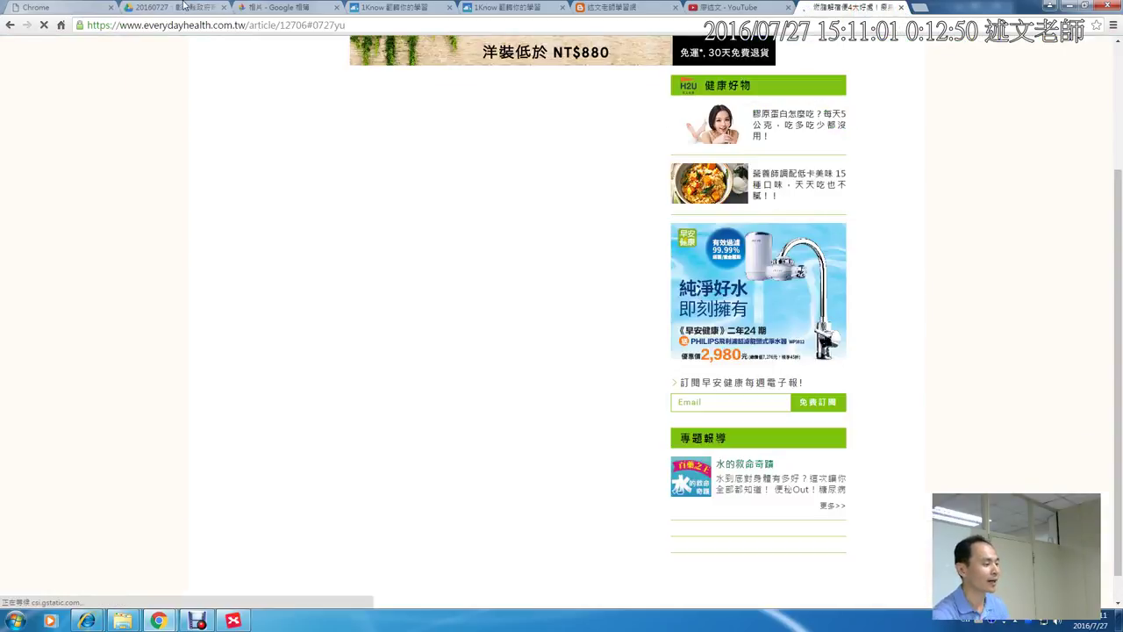
{"action": "left_click", "coordinate": [185, 7]}
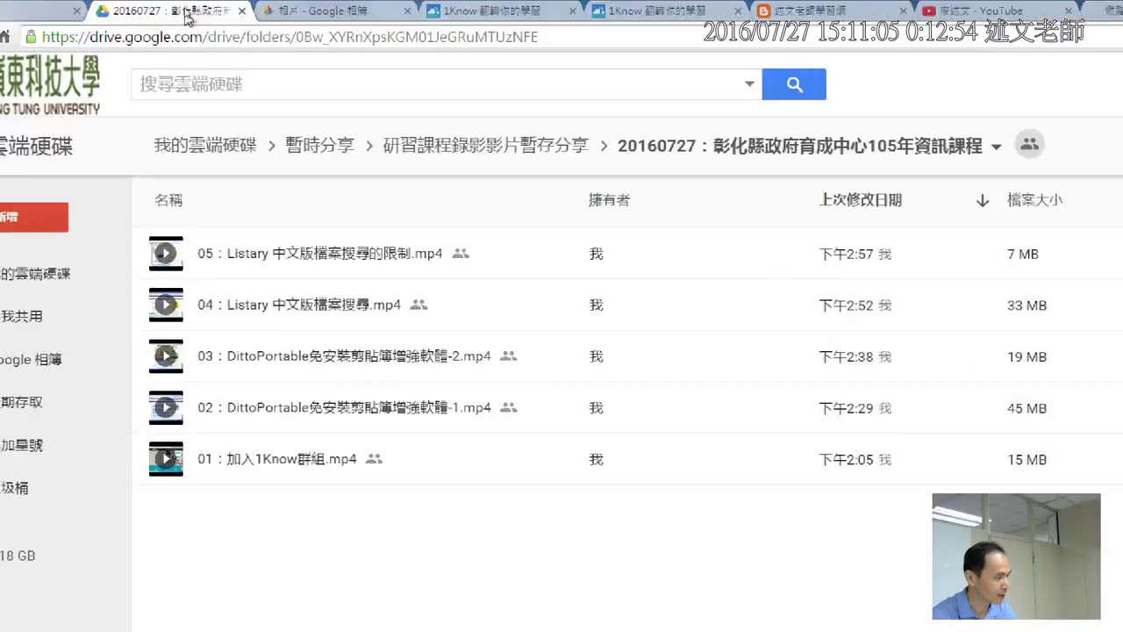
{"action": "right_click", "coordinate": [185, 18]}
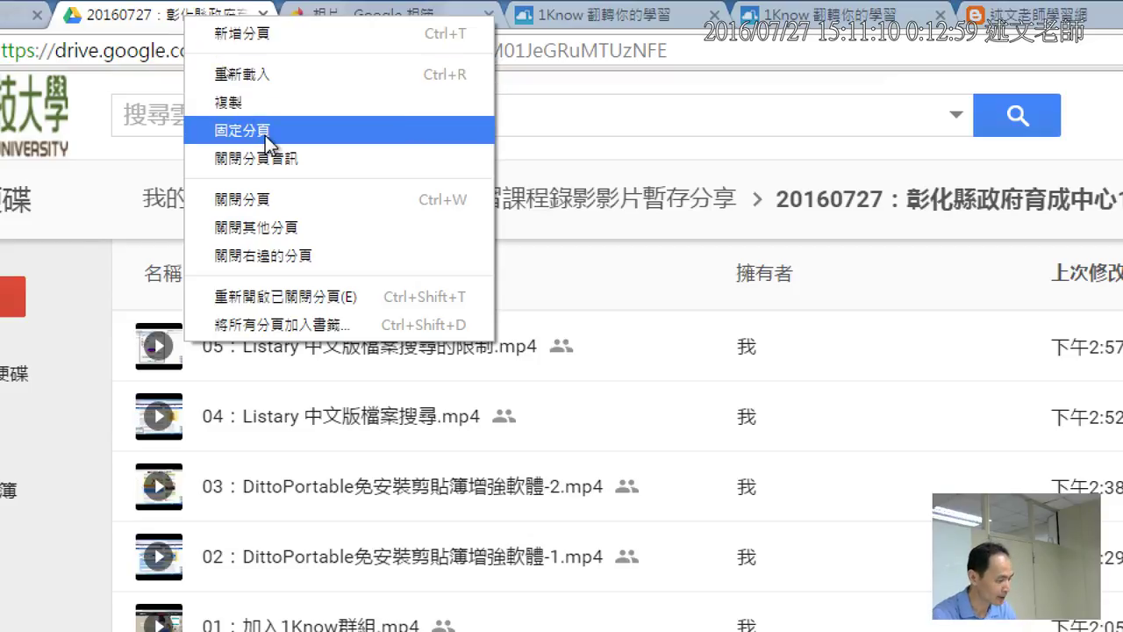
{"action": "left_click", "coordinate": [263, 133]}
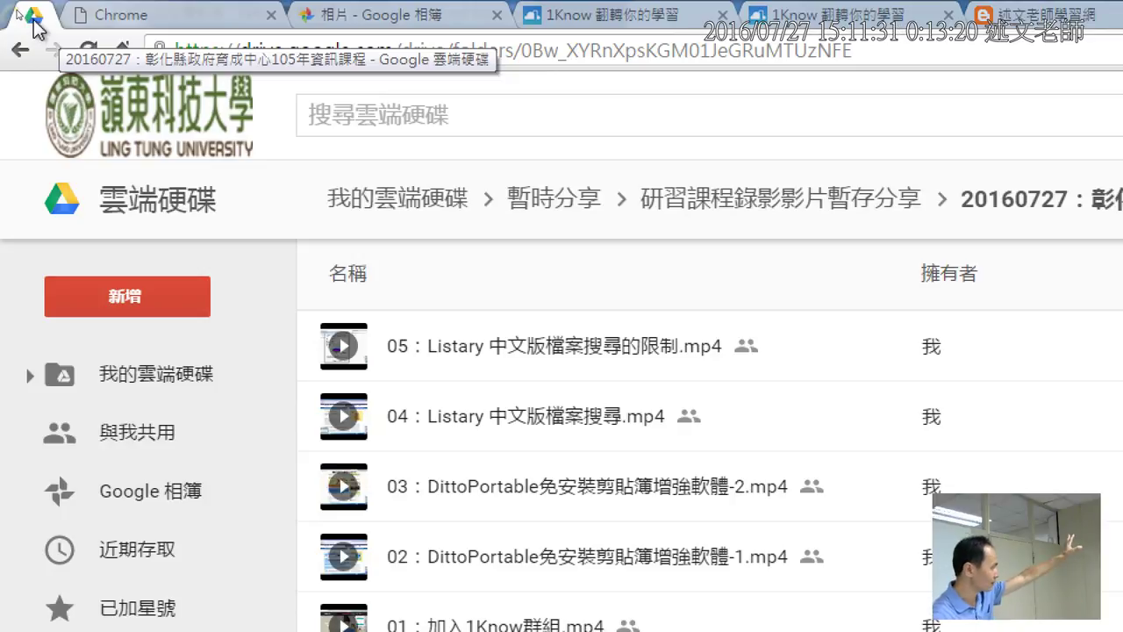
Pin the 1Know group page's tab as well and bring that page to the front.
{"action": "right_click", "coordinate": [612, 16]}
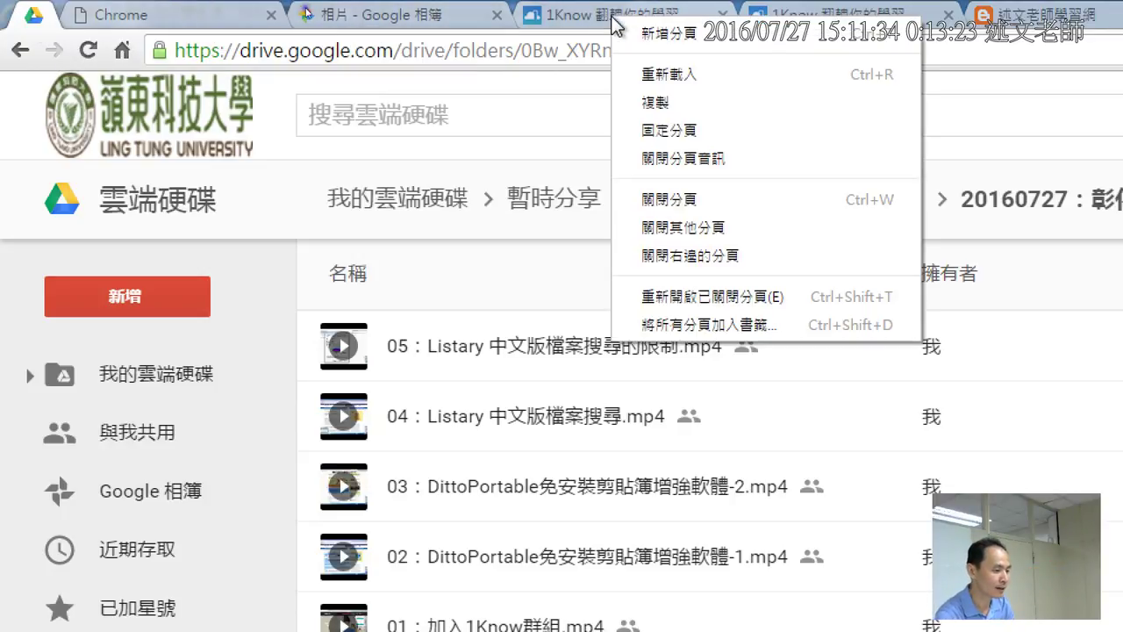
{"action": "left_click", "coordinate": [653, 130]}
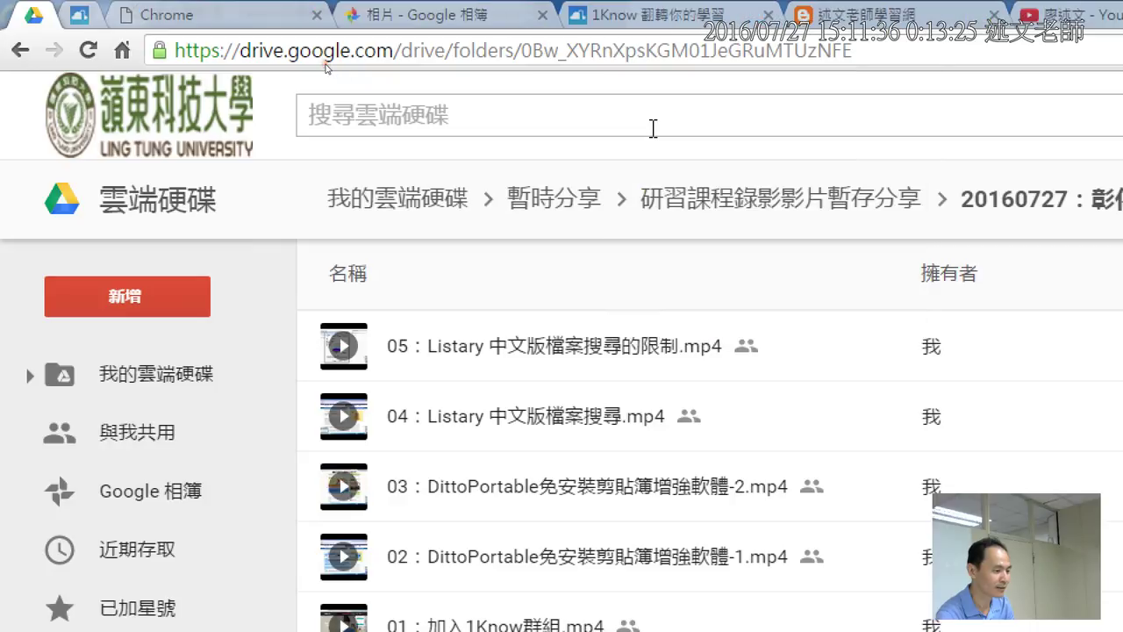
{"action": "left_click", "coordinate": [77, 21]}
{"action": "mouse_move", "coordinate": [78, 27]}
{"action": "left_mouse_down"}
{"action": "mouse_move", "coordinate": [35, 26]}
{"action": "mouse_move", "coordinate": [96, 25]}
{"action": "left_mouse_up"}
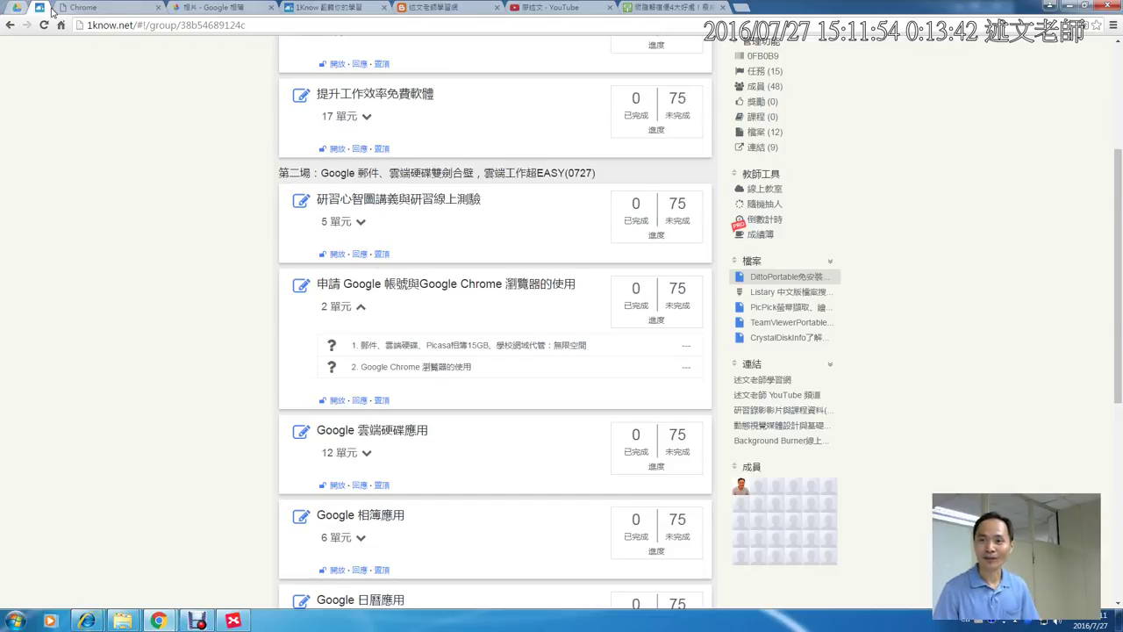
Return to the Google Chrome 瀏覽器的使用 lesson page and look over its earlier topics on user switching and incognito mode.
{"action": "left_click", "coordinate": [337, 8]}
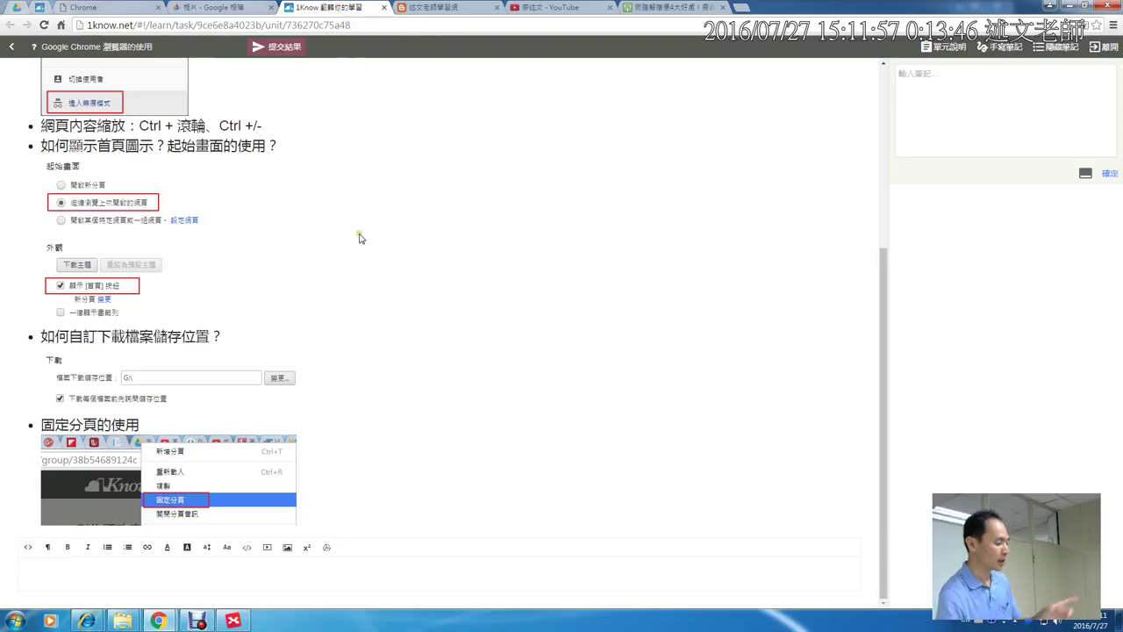
{"action": "scroll", "coordinate": [420, 470], "scroll_direction": "up", "scroll_amount": 3}
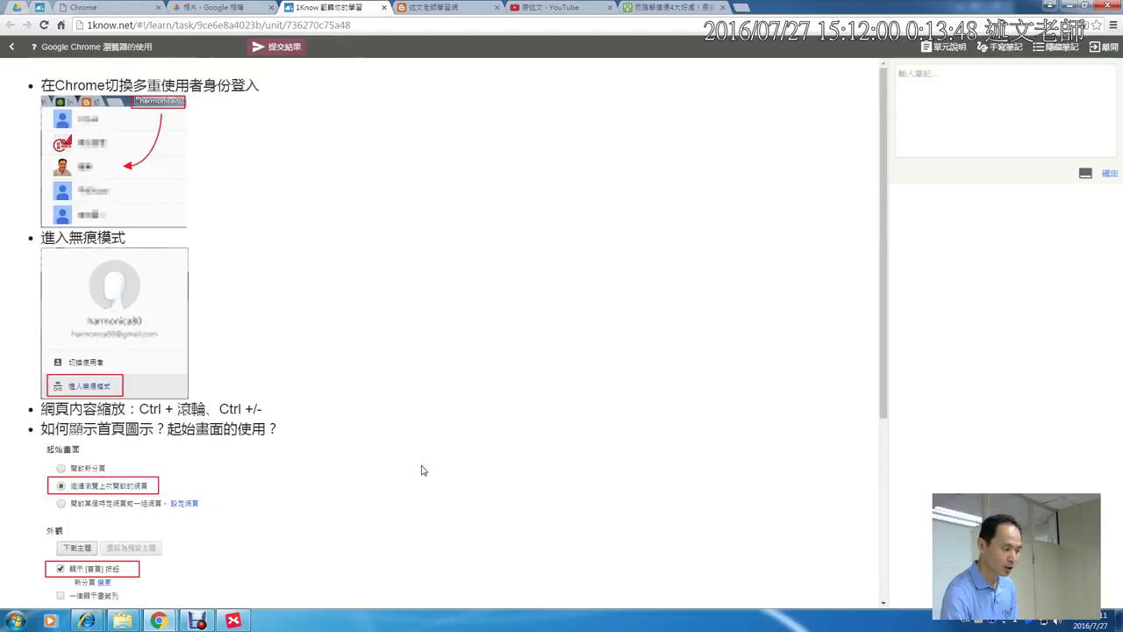